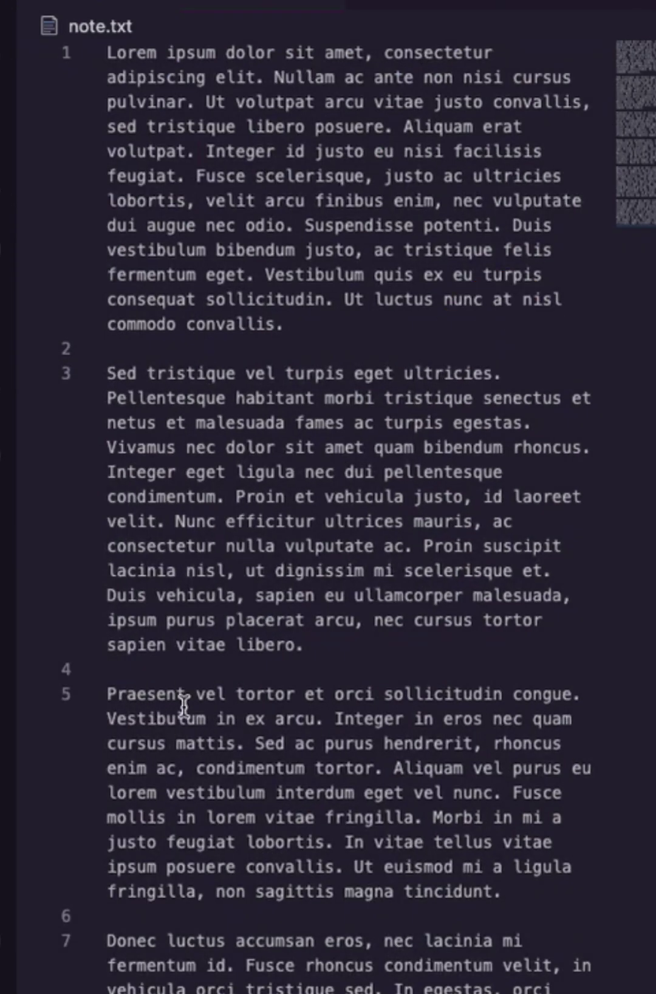
Step: Select the paragraph on line 5 of note.txt
drag(140, 693, 526, 907)
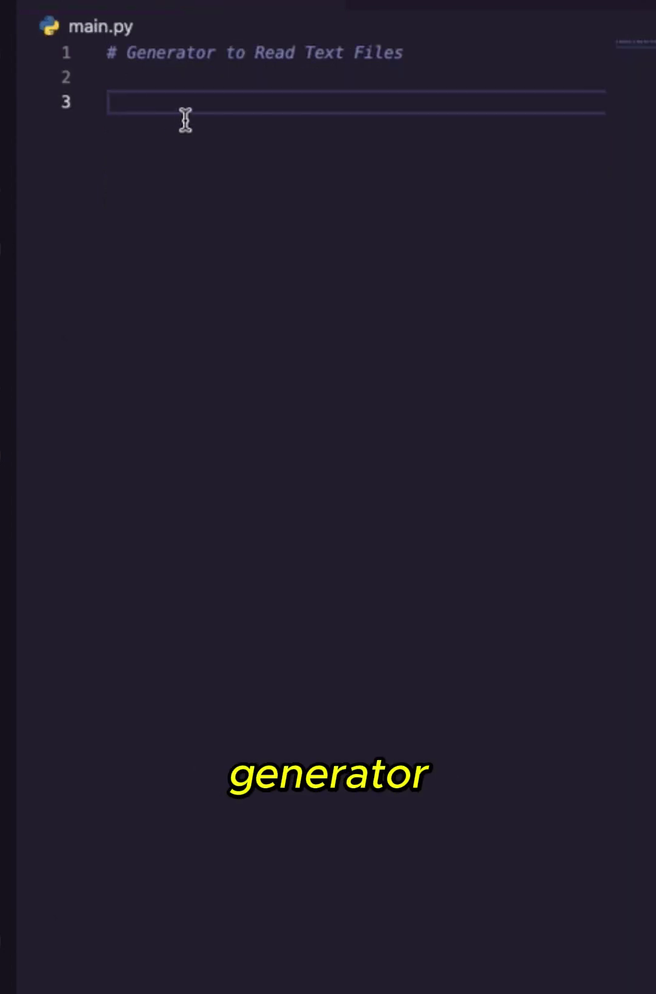
text(def read_log(f)
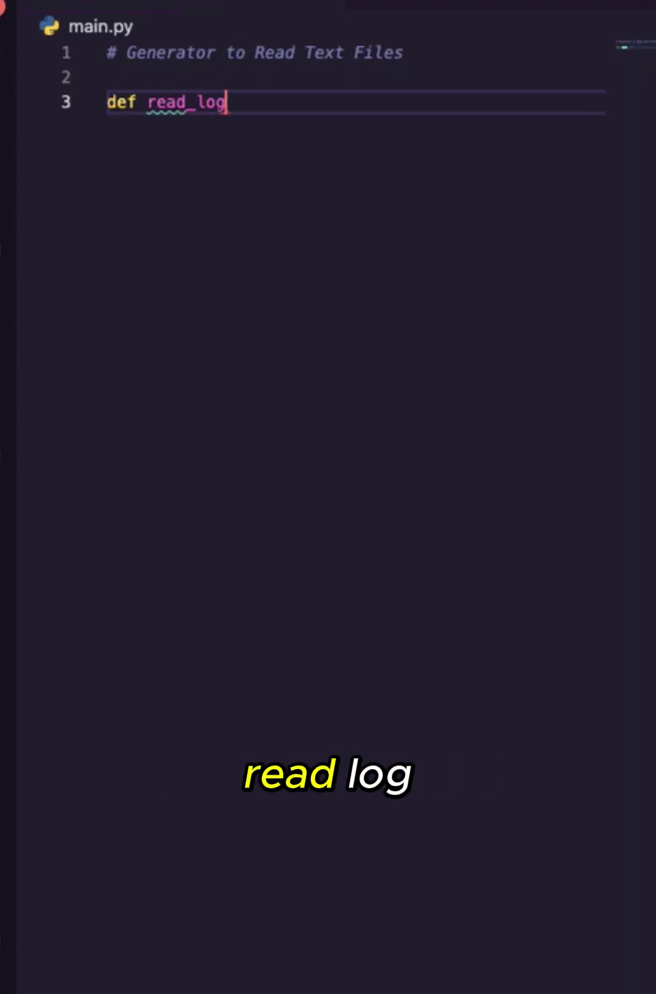
text(iln)
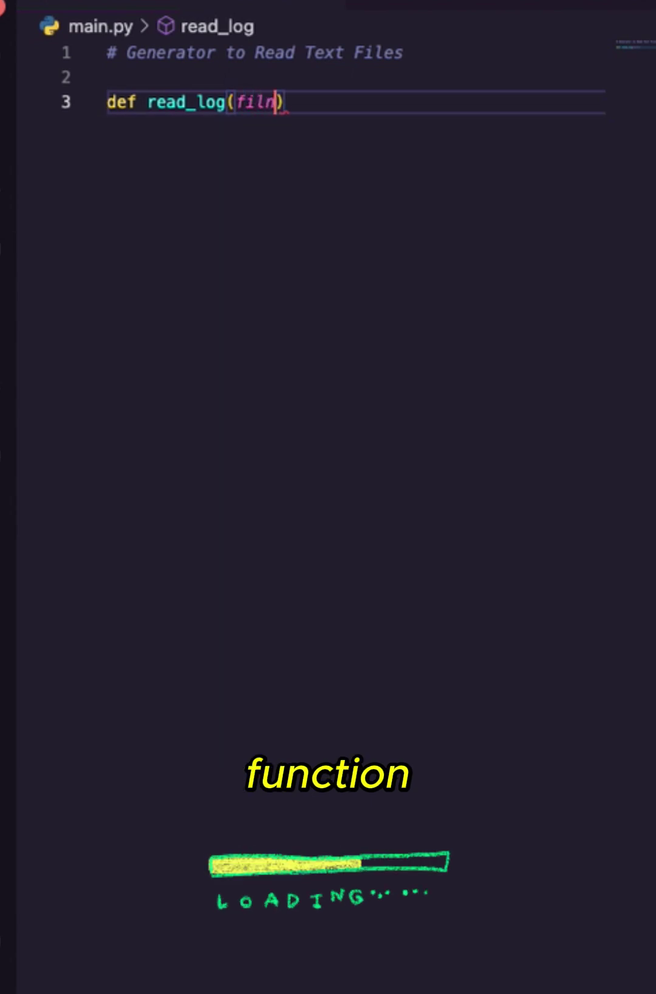
text(eame)
Step: Write read_log(filename), opening the file with "r" and yielding each line.strip()
key(BackSpace)
key(BackSpace)
key(BackSpace)
text(ename):)
key(Return)
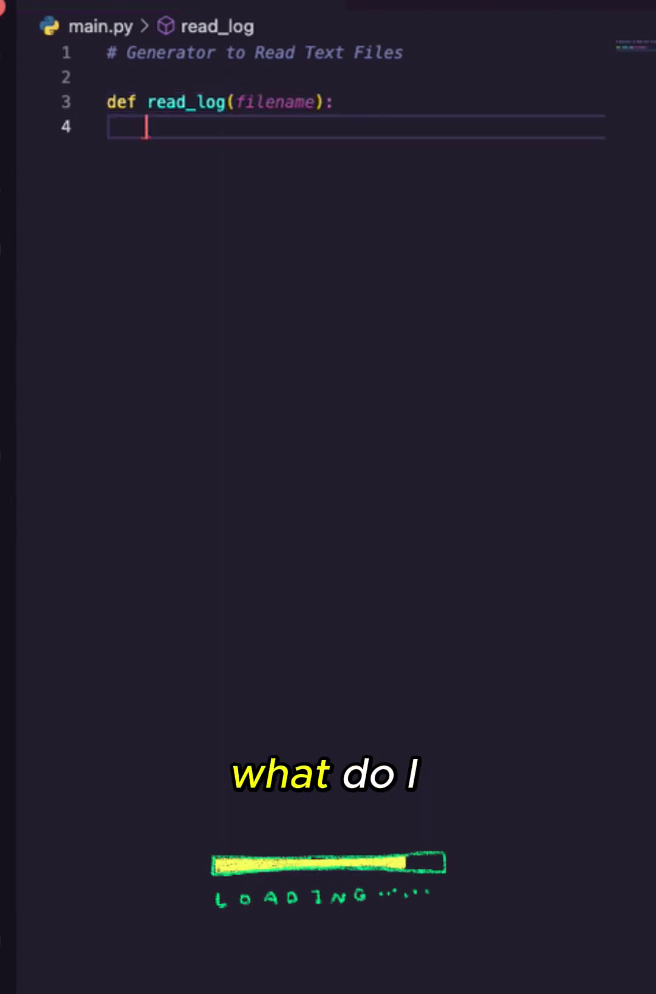
text(with open)
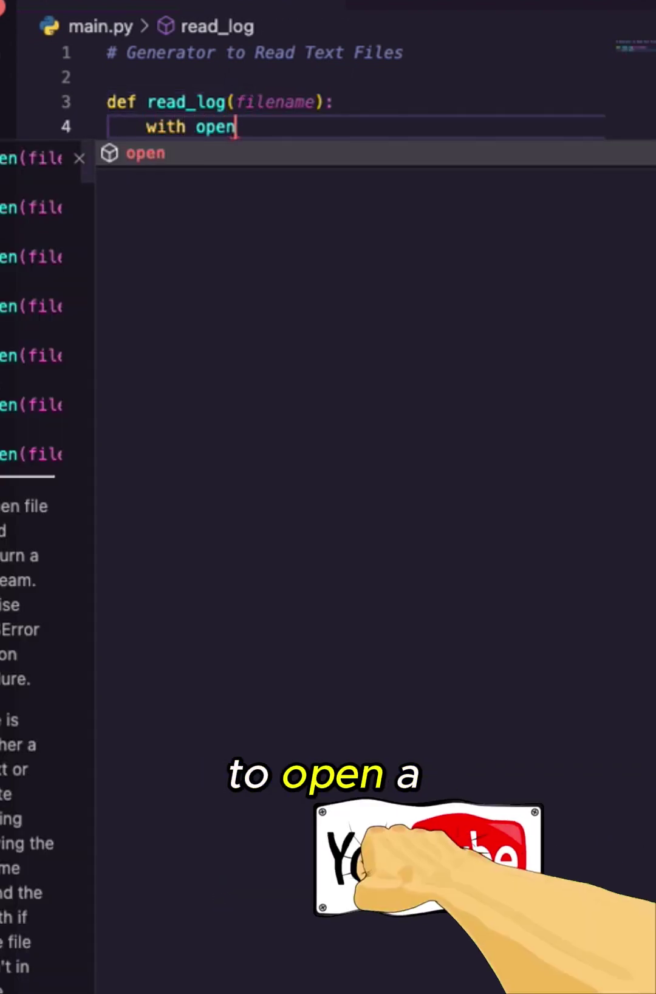
text((filename))
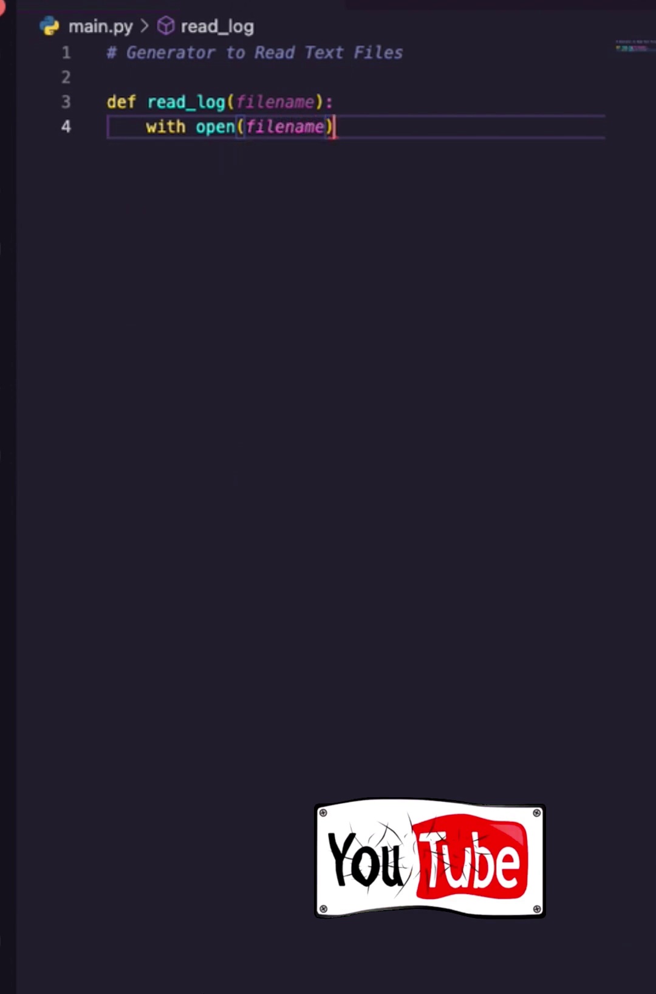
text(, "r)
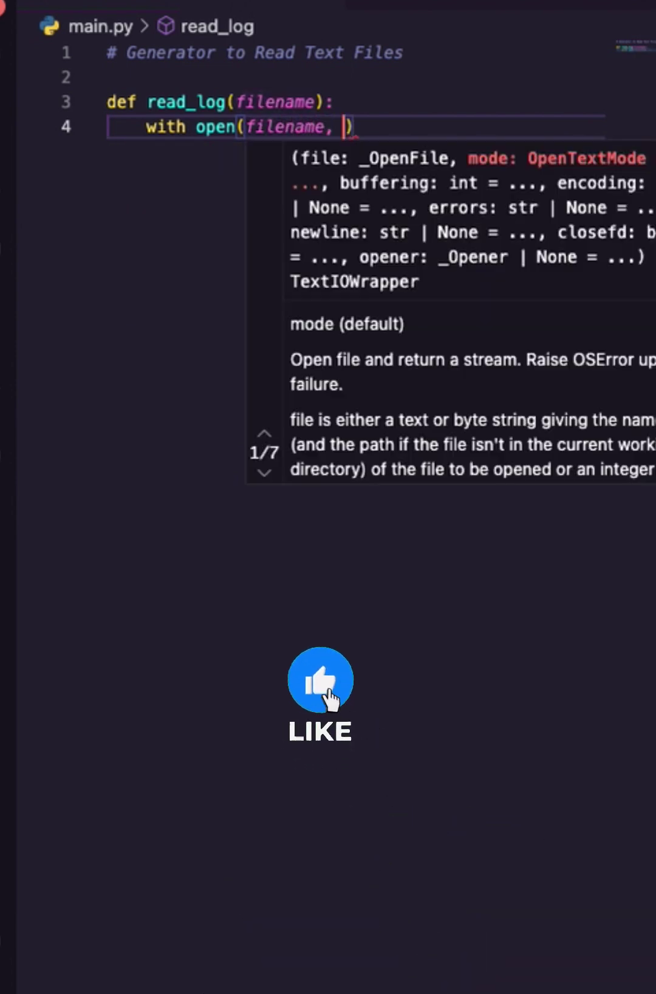
key(Right)
text(as fi)
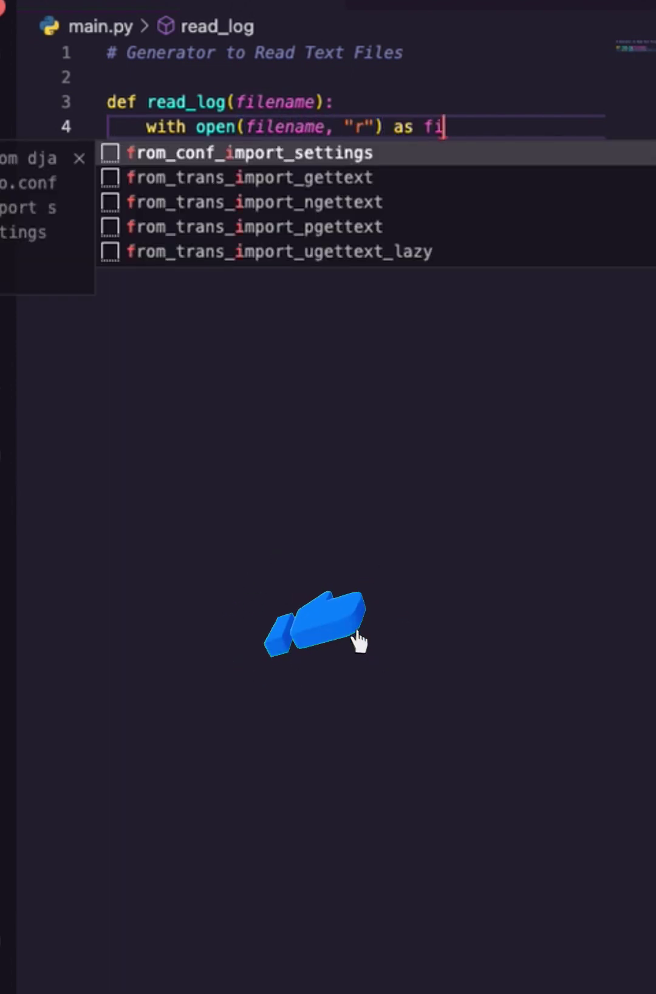
text(le)
text(:)
key(Return)
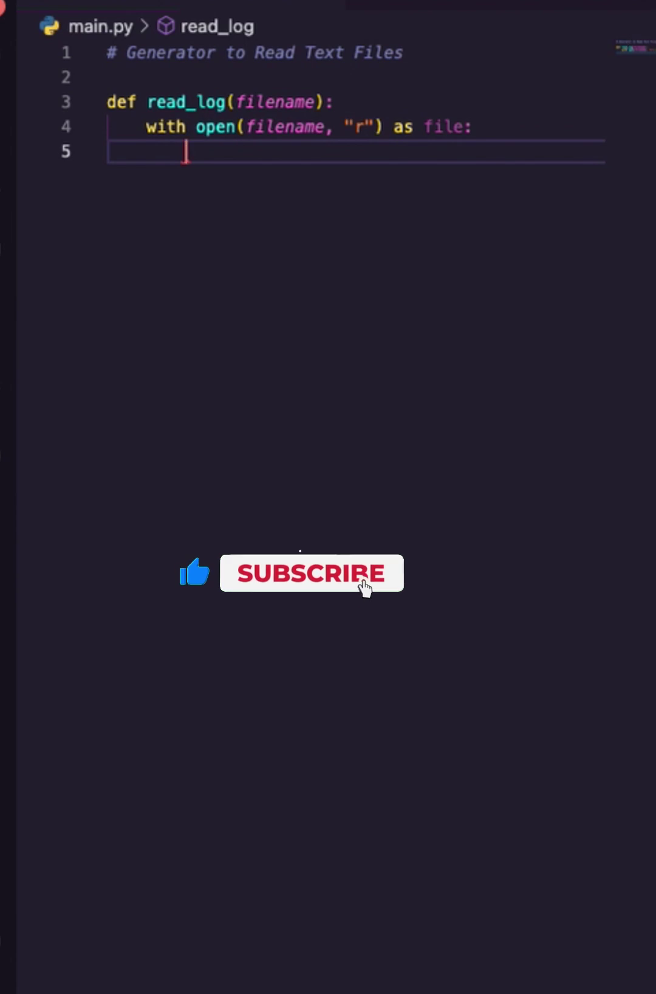
text(for line in)
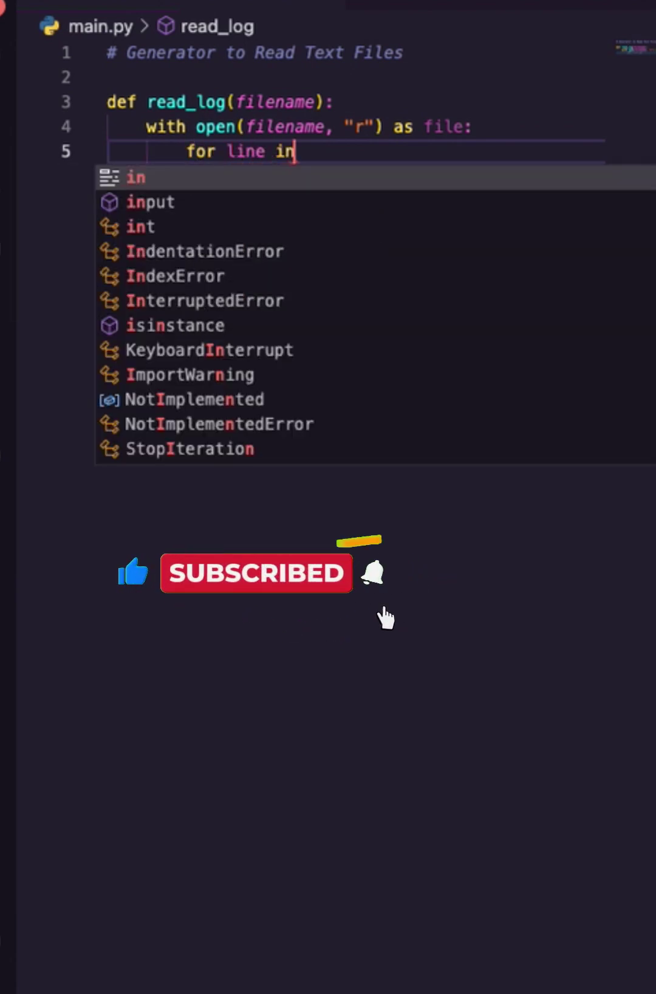
text( file:)
key(Return)
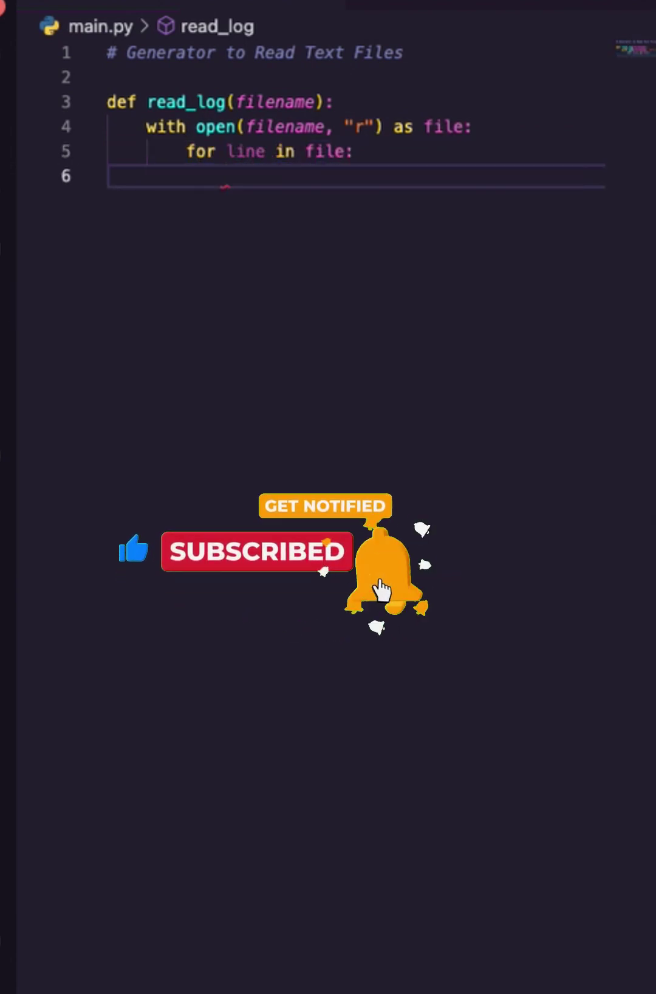
text(yield )
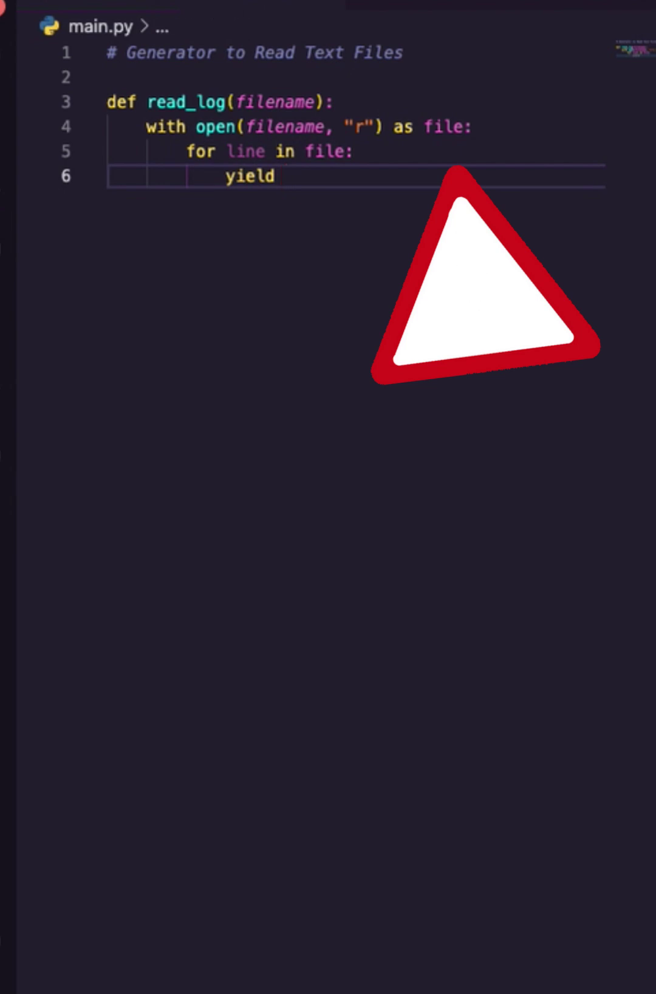
text(li)
text(ne.)
text(str)
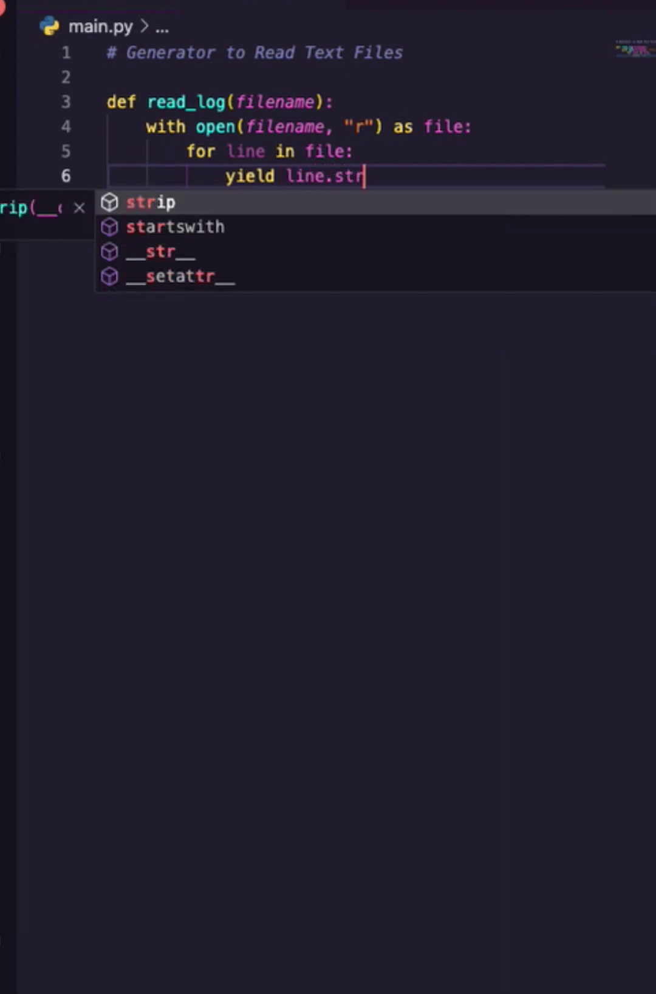
text(ip)
key(Escape)
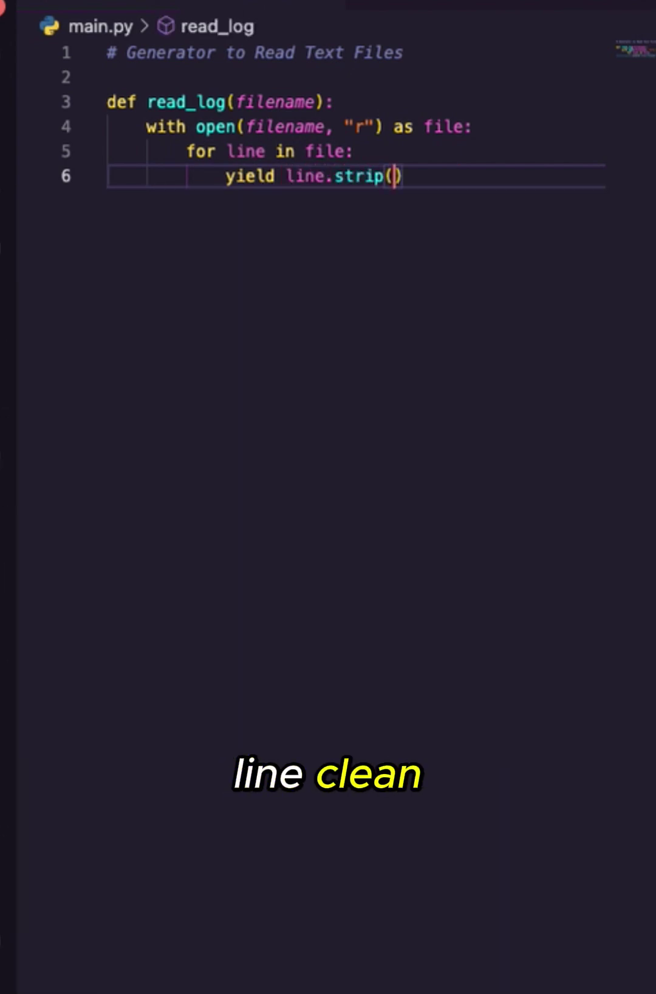
key(End)
key(Return)
key(Return)
key(Return)
text(l)
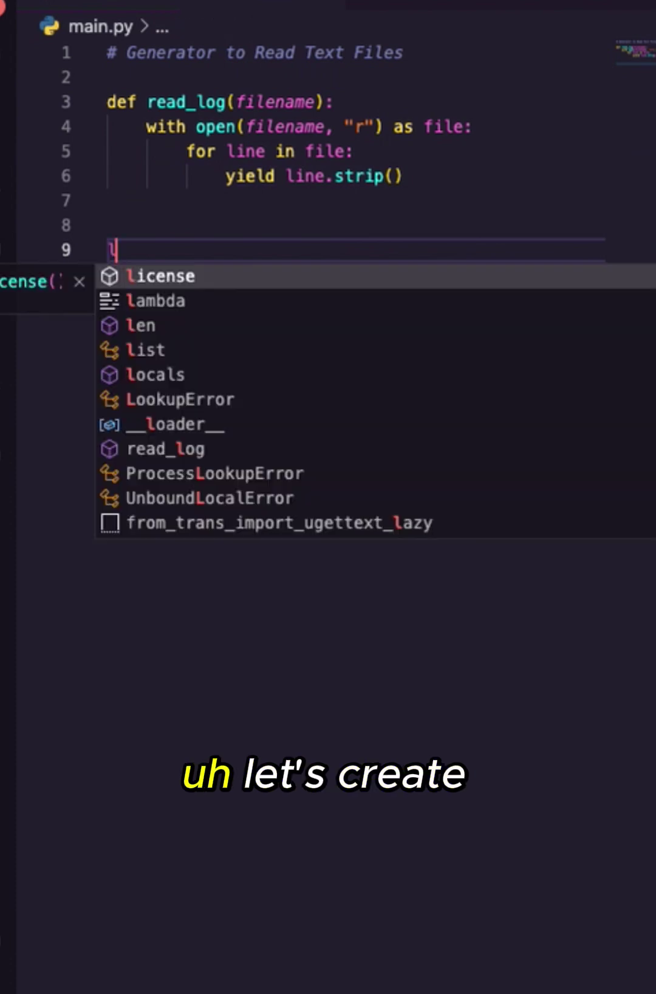
text(og = n)
Step: Assign log = "note.txt" on its own line
key(BackSpace)
text("note)
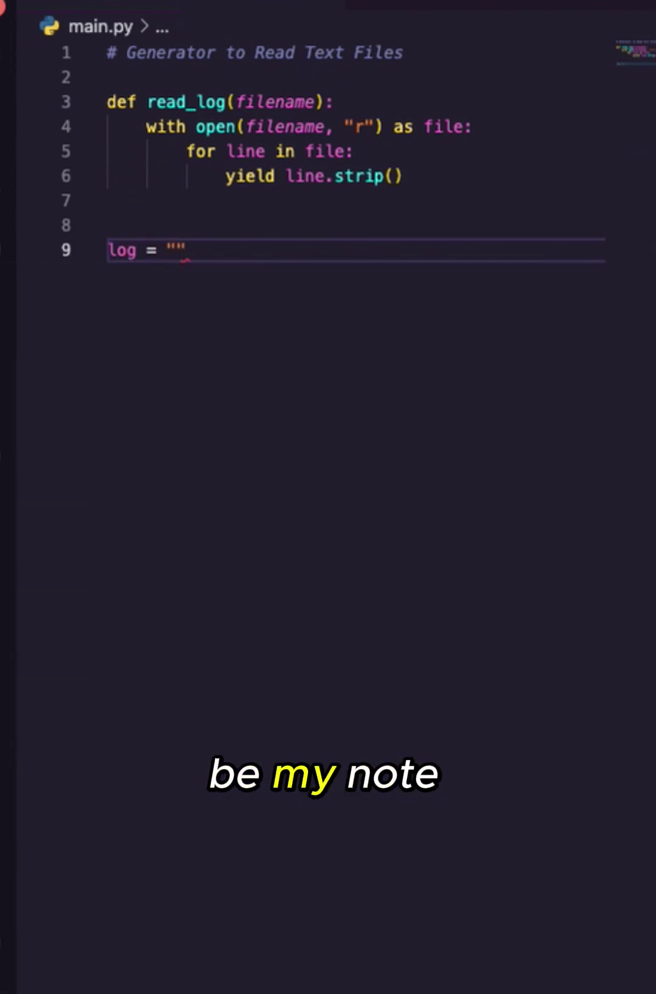
text(.txt)
key(End)
key(Return)
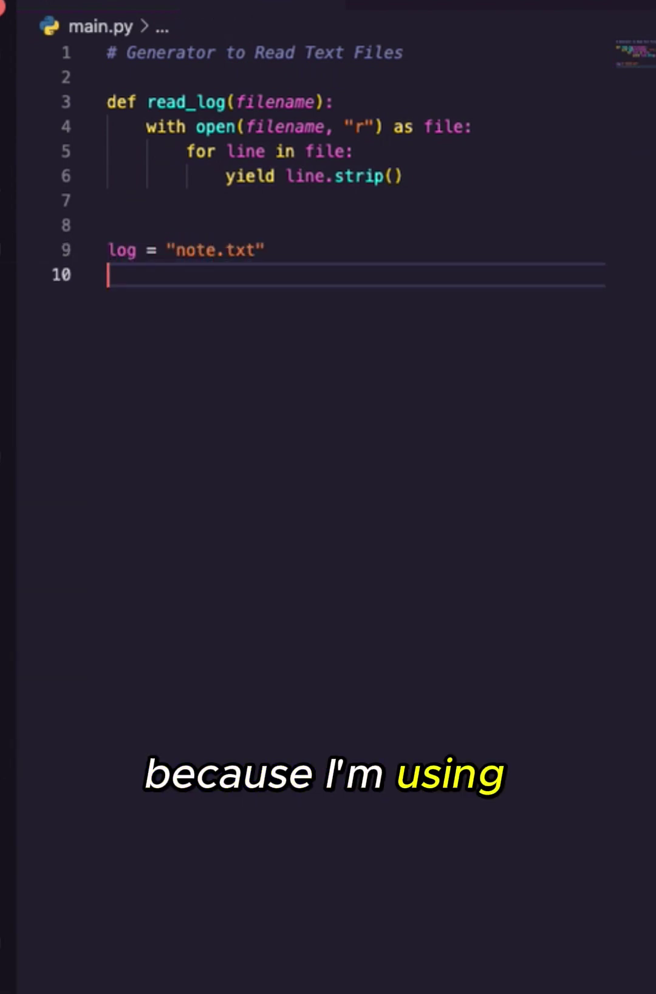
text(for line)
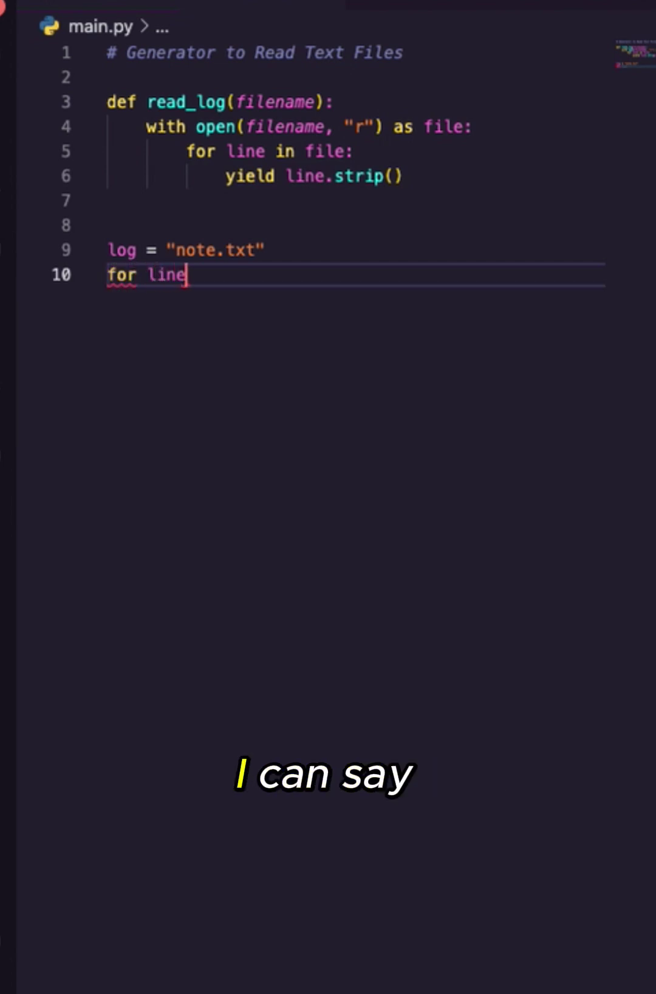
text(in re)
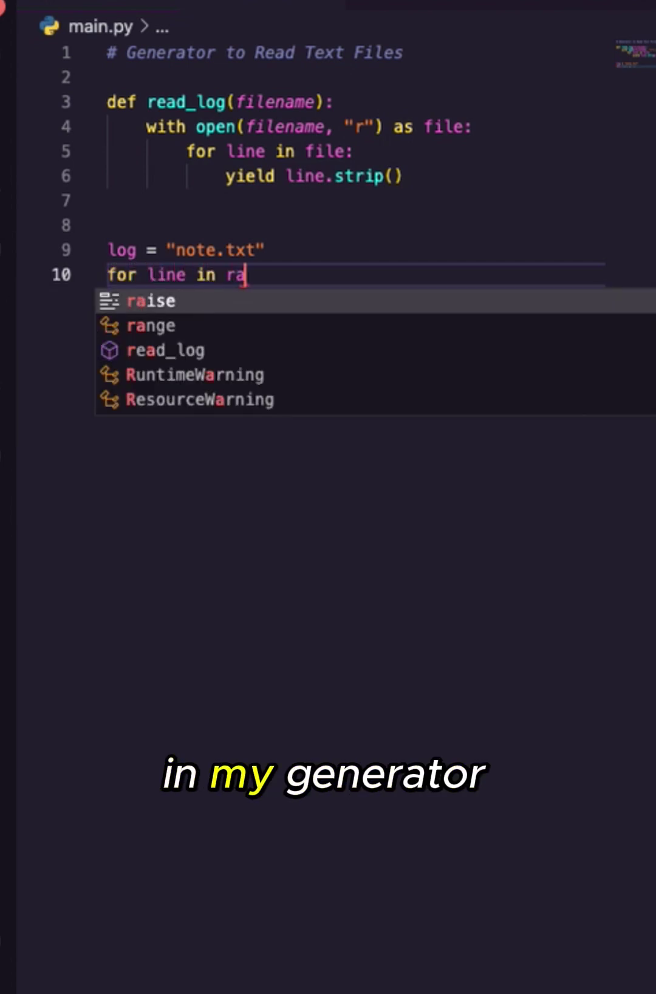
text(a)
Step: Add a loop printing each line of read_log(log), then run the script with Ctrl+F5
key(Tab)
text(()
key(Right)
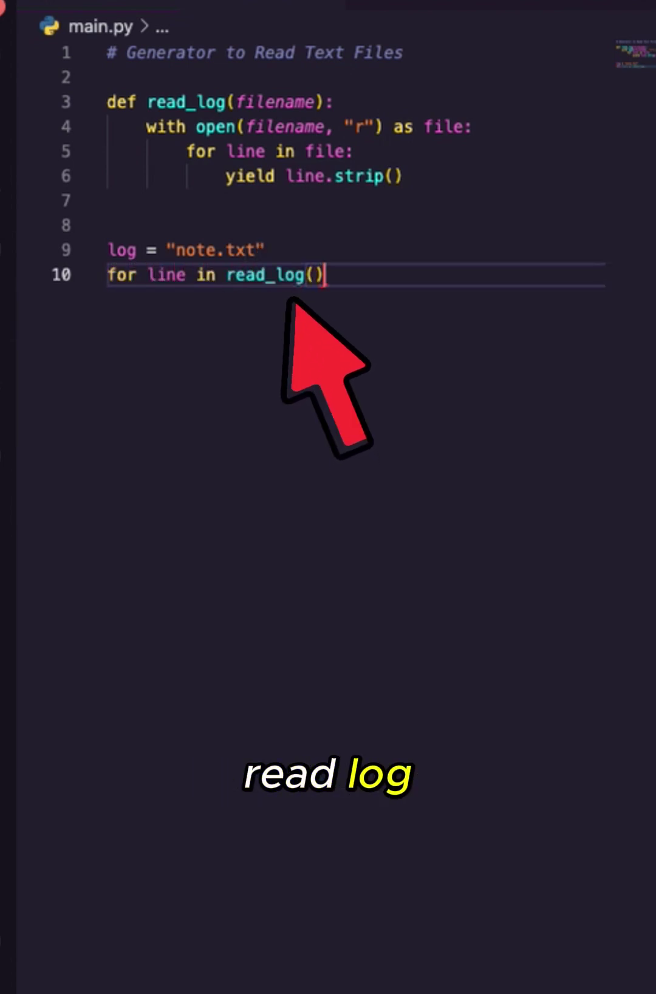
text(log)
key(Right)
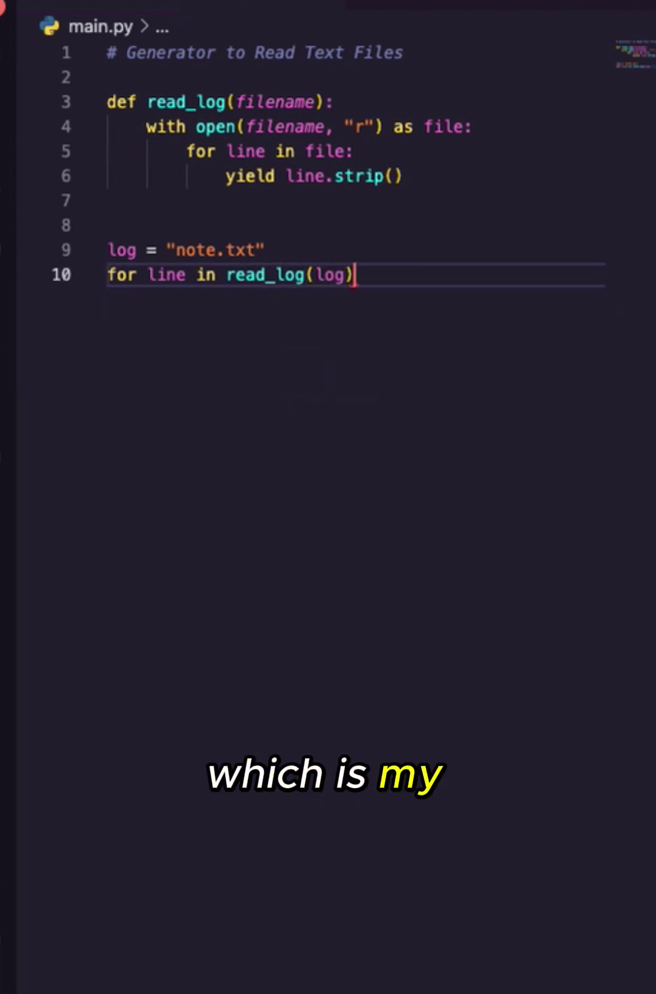
text(:)
key(Return)
text(print)
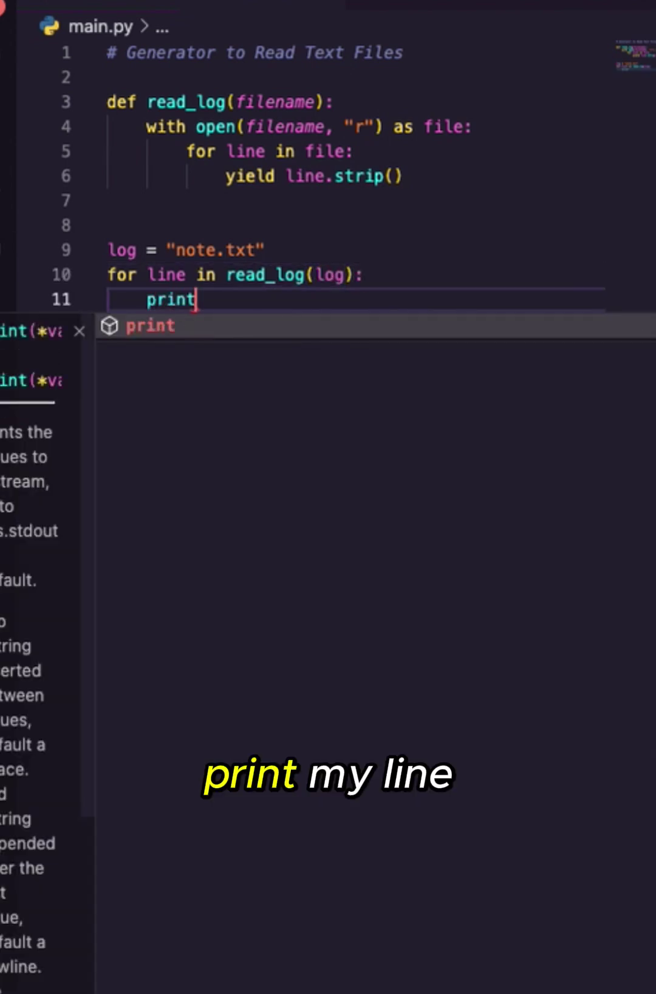
text((line)
key(Right)
key(ctrl+F5)
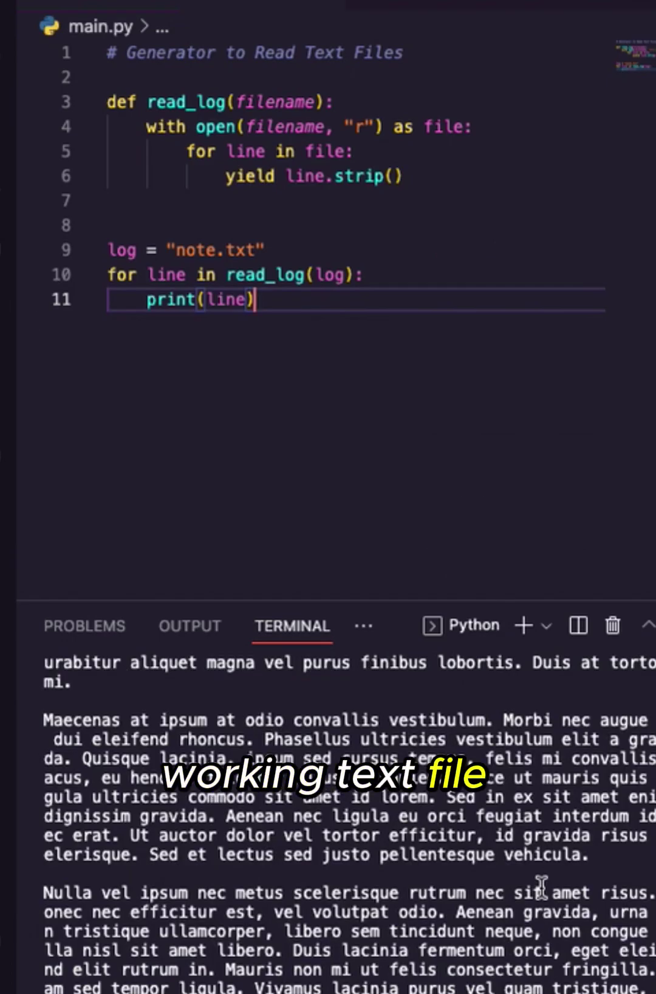